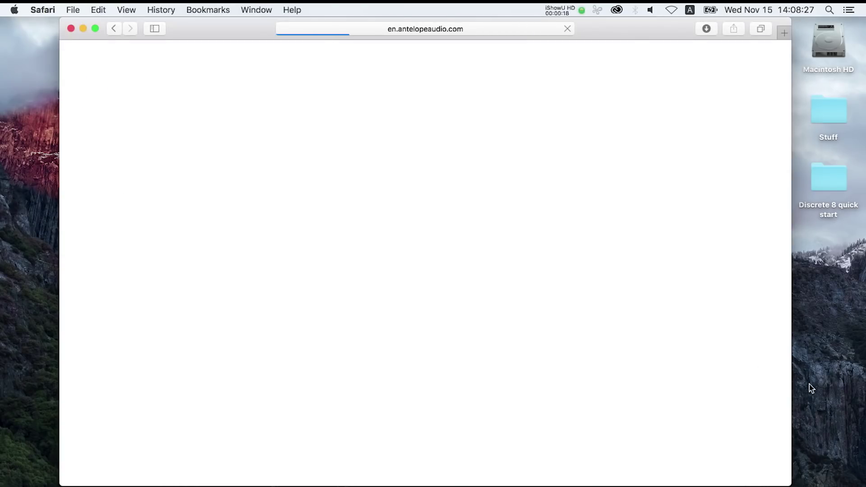
- Download the Unified Driver Installer 3.18 for Mac and show Safari's downloads list
scroll(542, 247, down, 15)
scroll(431, 176, down, 10)
click(232, 263)
click(707, 28)
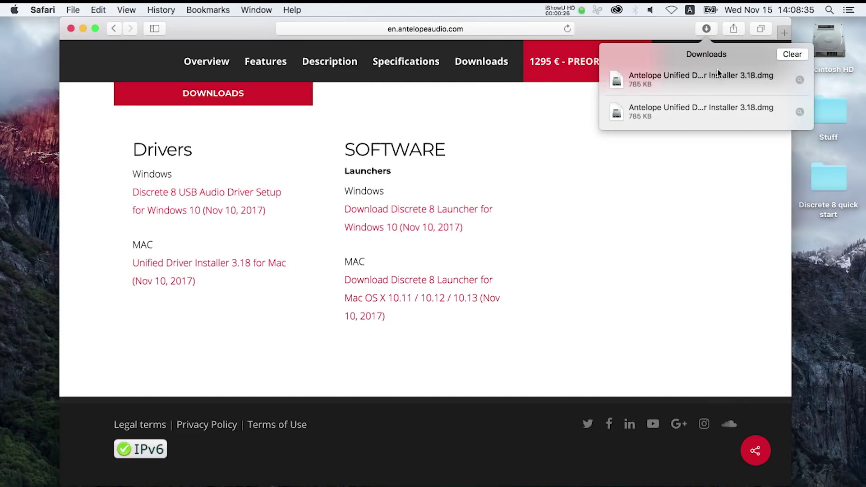
- Install driver 3.18 from the downloaded disk image, confirming and entering the password
double_click(719, 75)
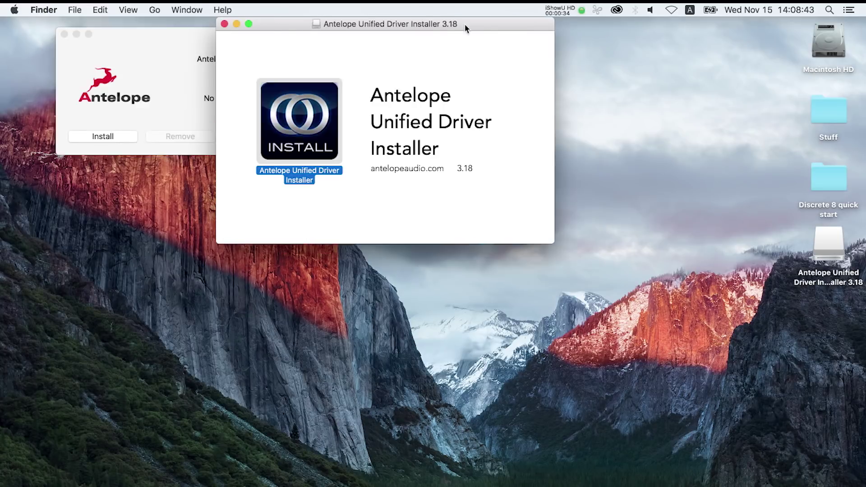
click(103, 136)
click(464, 201)
key(Return)
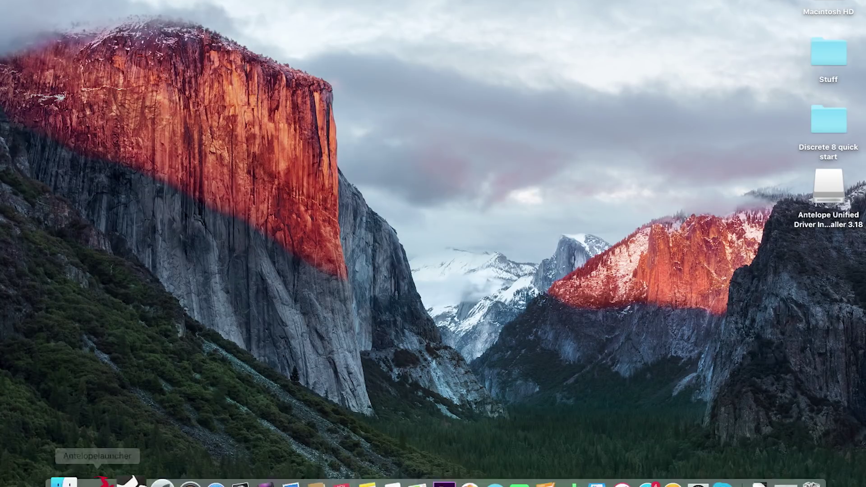
key(Return)
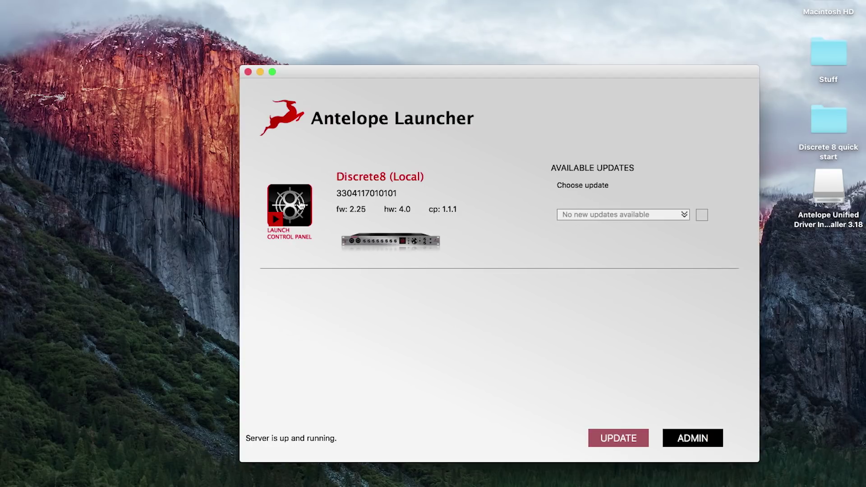
- Launch the Discrete 8 control panel, set preamp 2 to mic, and cycle preamp 1 back to mic
click(301, 206)
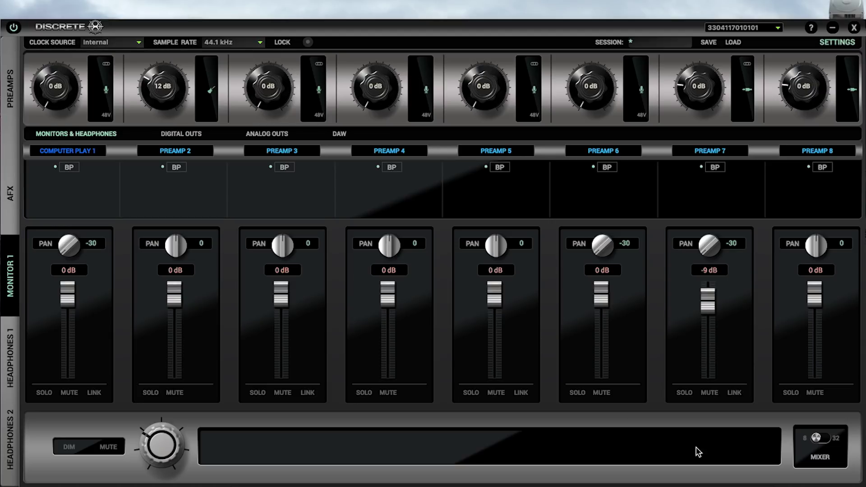
click(107, 65)
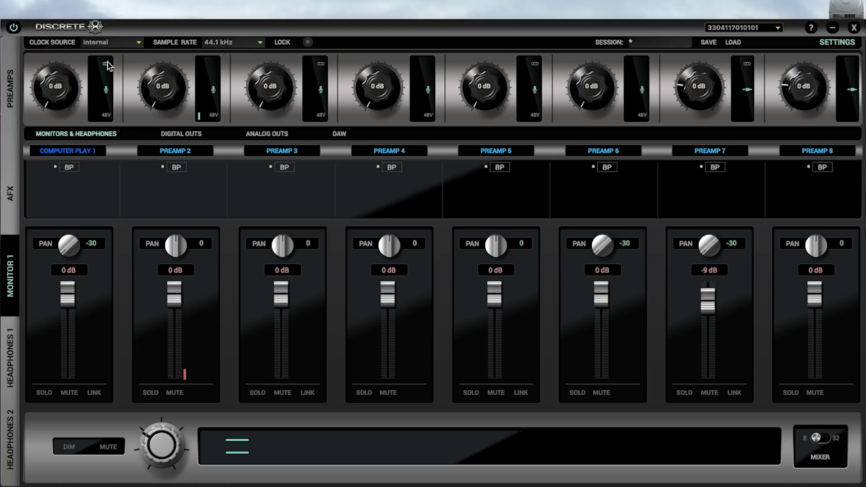
click(109, 89)
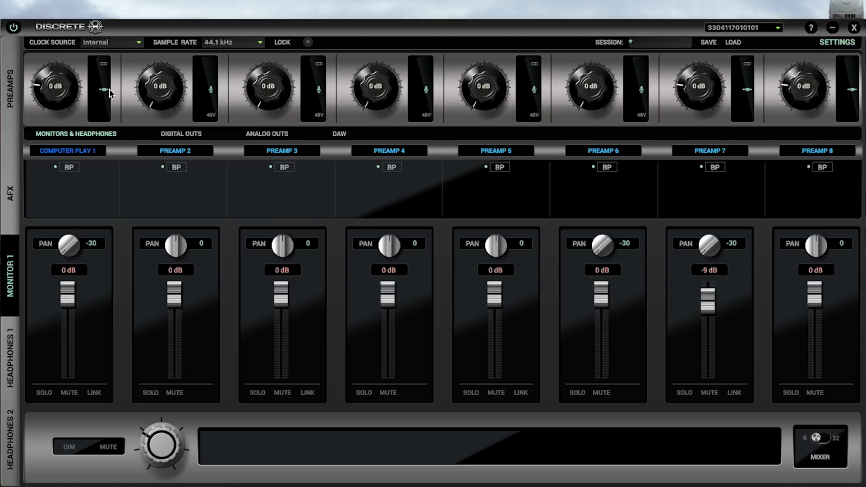
click(106, 89)
click(106, 90)
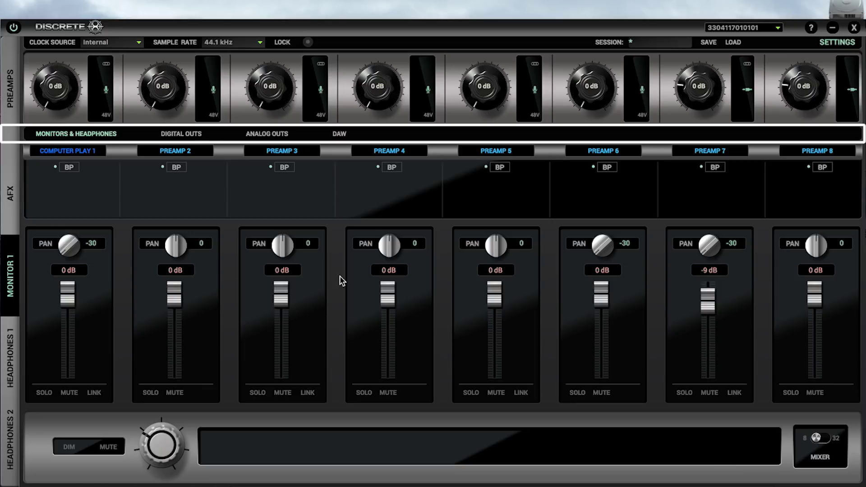
- Browse the Digital Outs, Analog Outs and DAW routing tabs
click(194, 134)
click(259, 134)
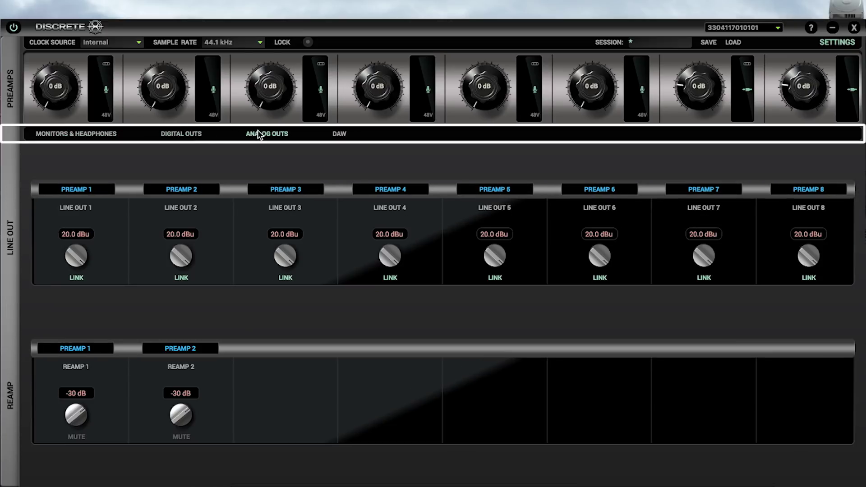
click(336, 134)
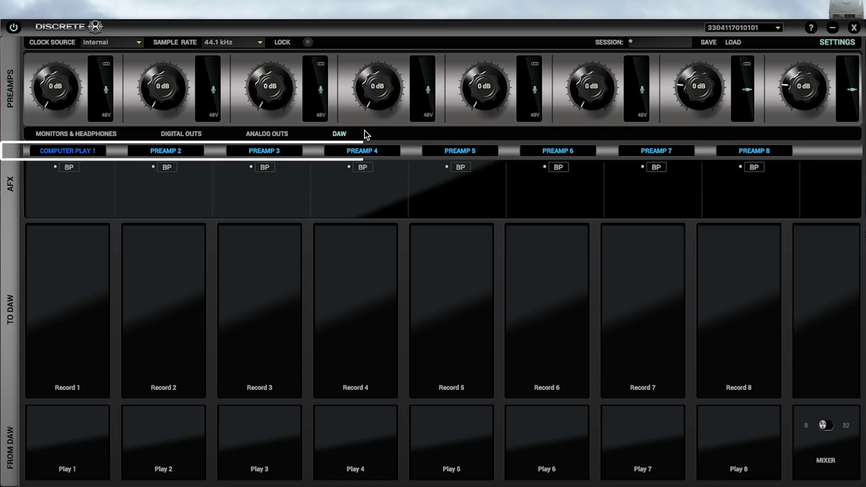
- Set the first two DAW channel sources to Computer Play 1 and Computer Play 2
click(88, 156)
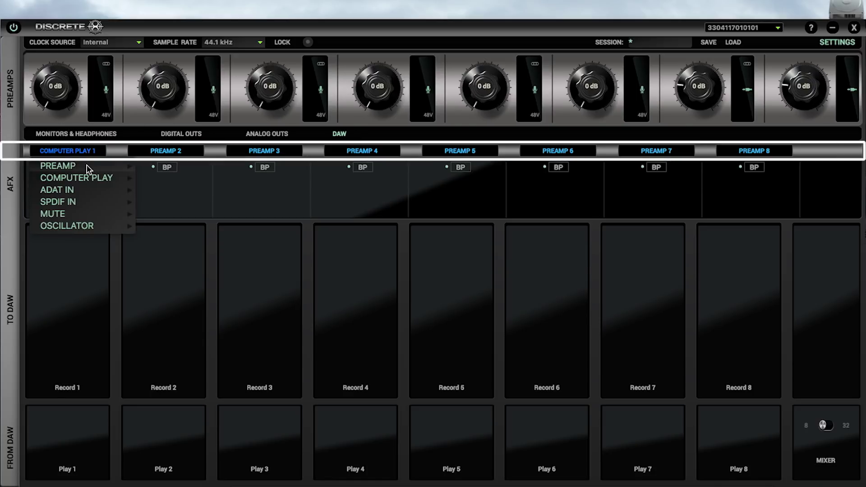
click(146, 170)
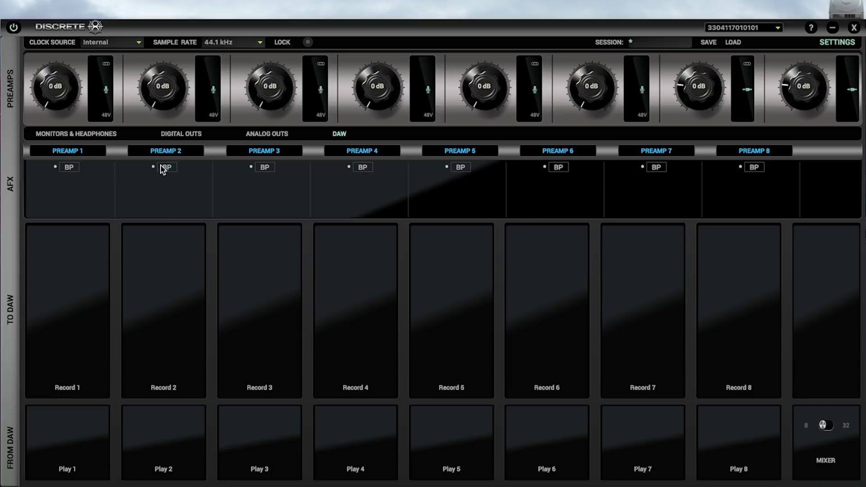
click(172, 153)
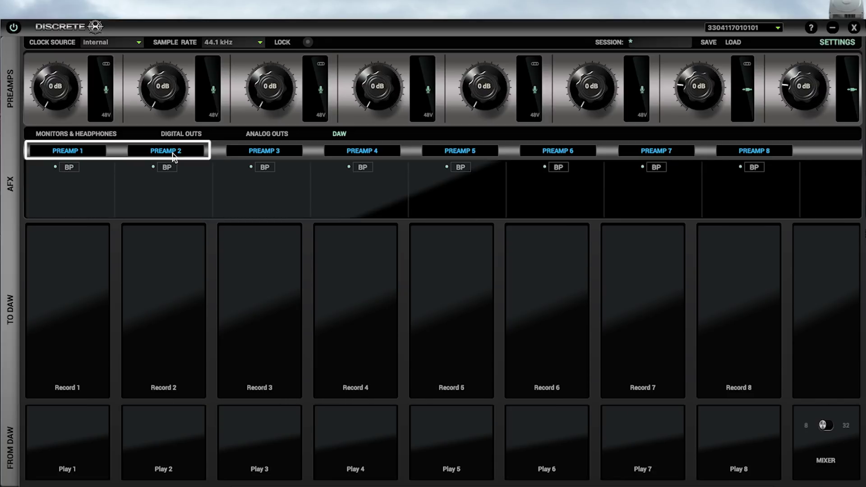
click(93, 154)
mouse_move(58, 166)
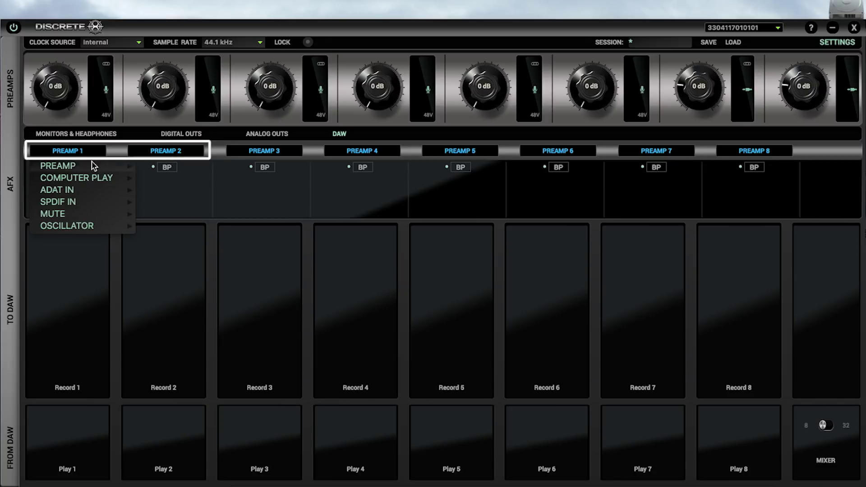
click(149, 146)
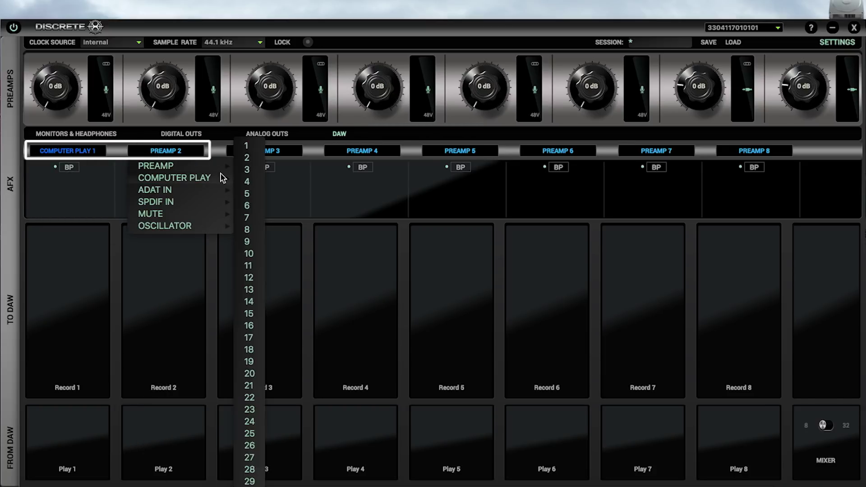
click(247, 159)
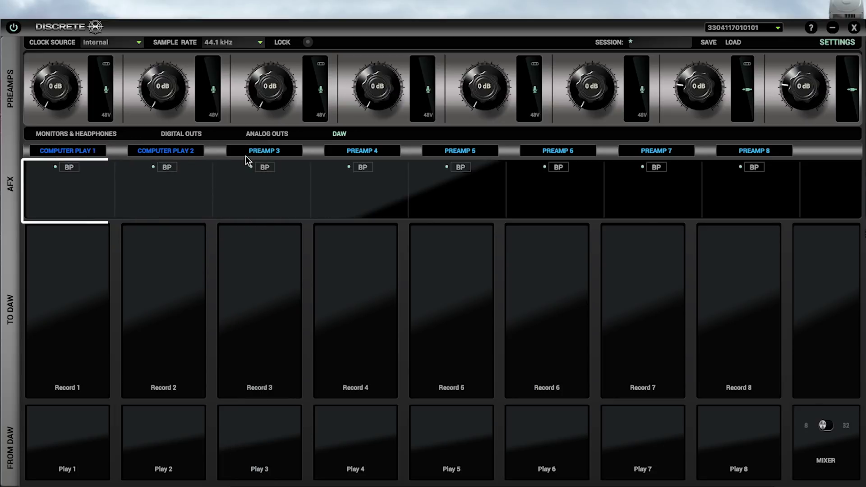
- Add a FET-A76 compressor to Computer Play 1's AFX rack, then remove it and close the rack
click(57, 134)
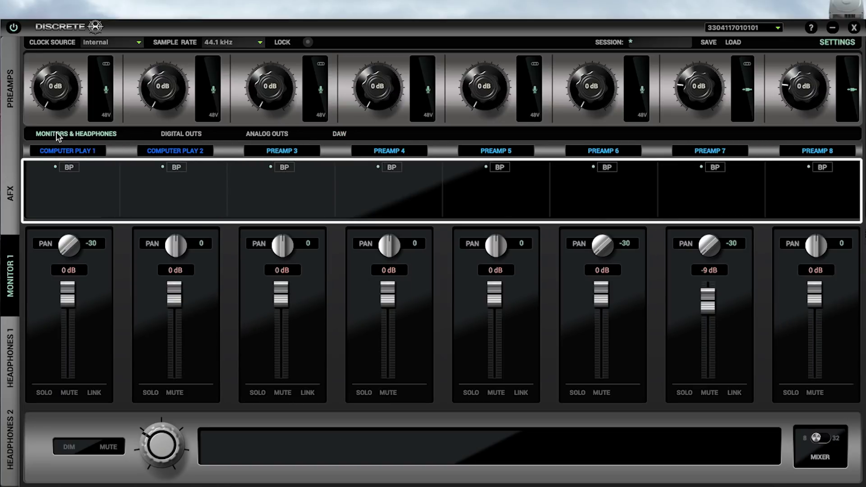
click(70, 191)
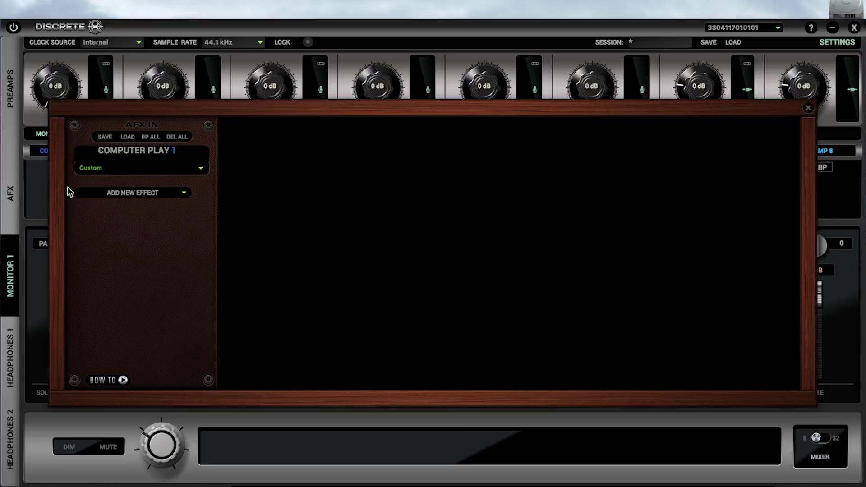
click(137, 193)
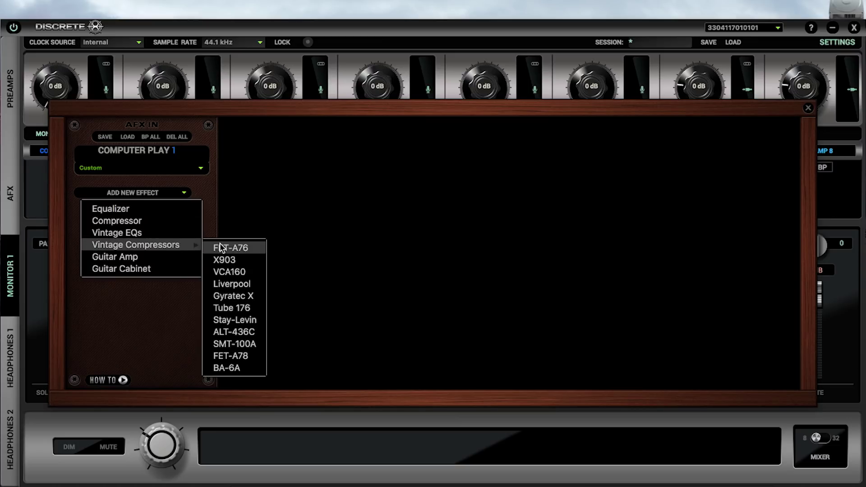
click(221, 244)
click(164, 218)
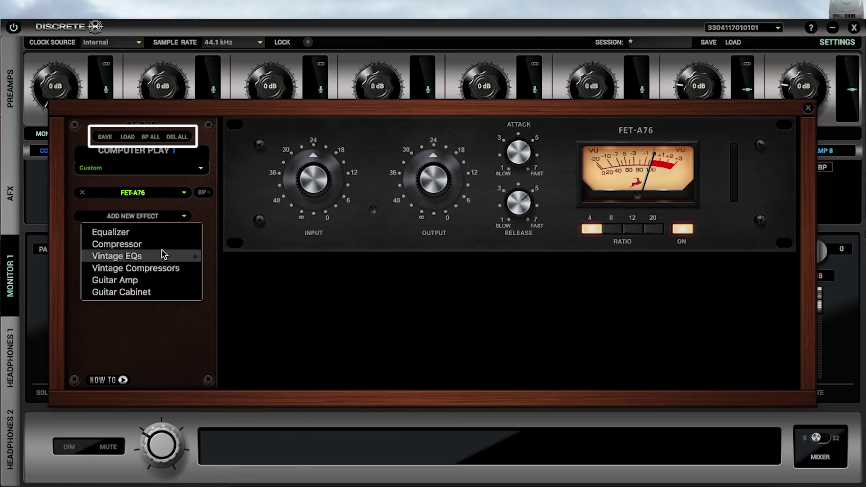
mouse_move(116, 256)
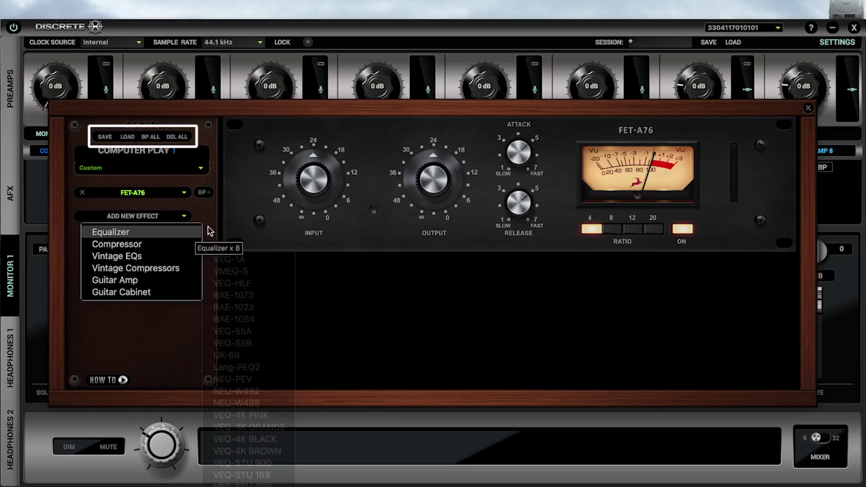
click(209, 231)
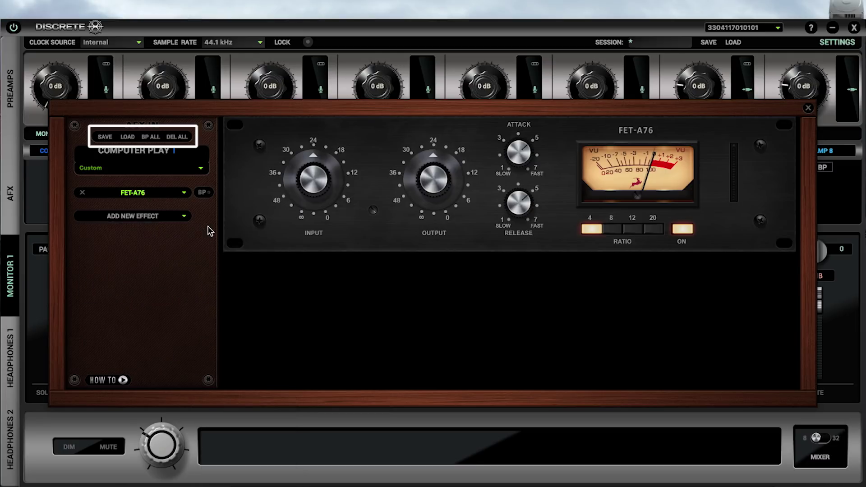
click(177, 137)
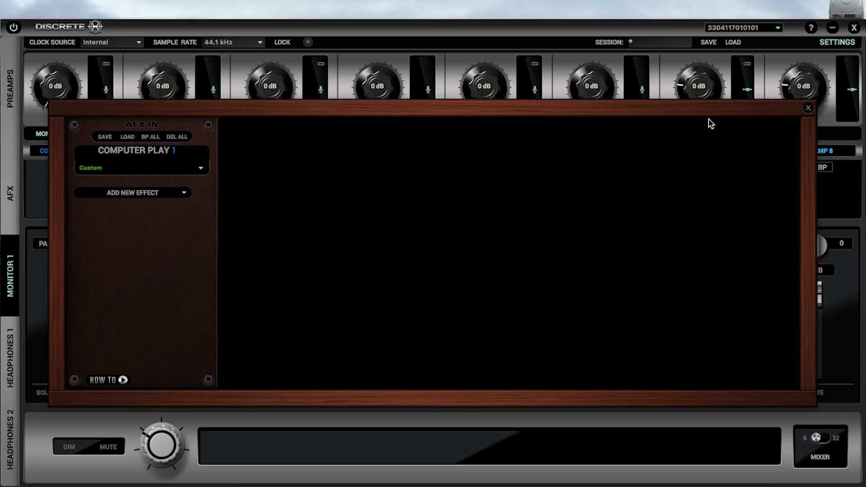
click(811, 109)
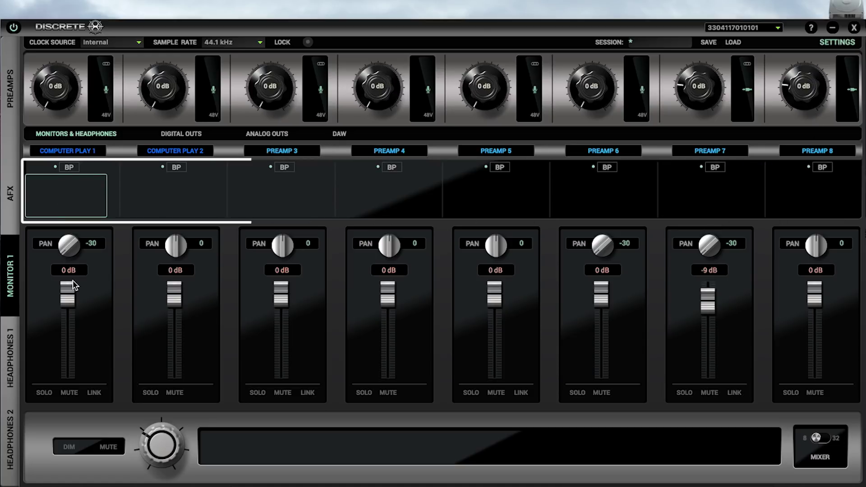
- Lower Computer Play 1 in Monitor 1 and Headphones 2, and Preamp 3 (-19 dB) and channel 1 (-38 dB) in Headphones 1
drag(72, 286, 71, 303)
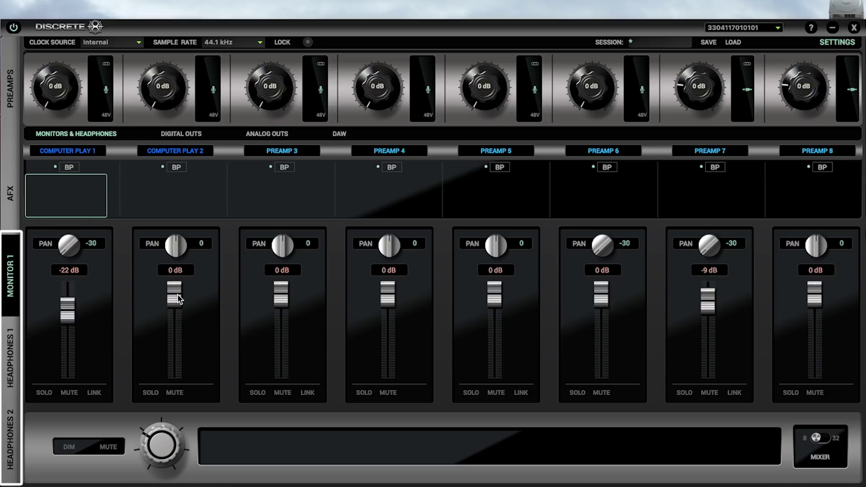
click(12, 366)
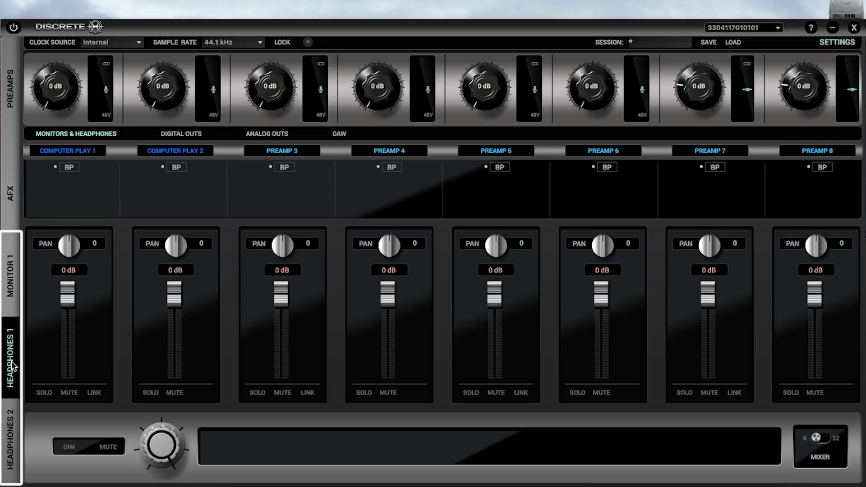
click(11, 440)
drag(76, 294, 62, 364)
click(12, 363)
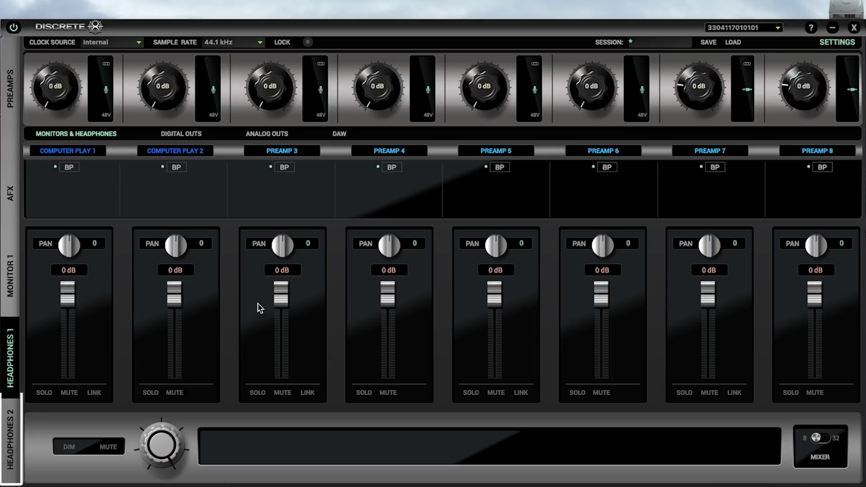
drag(280, 300, 281, 329)
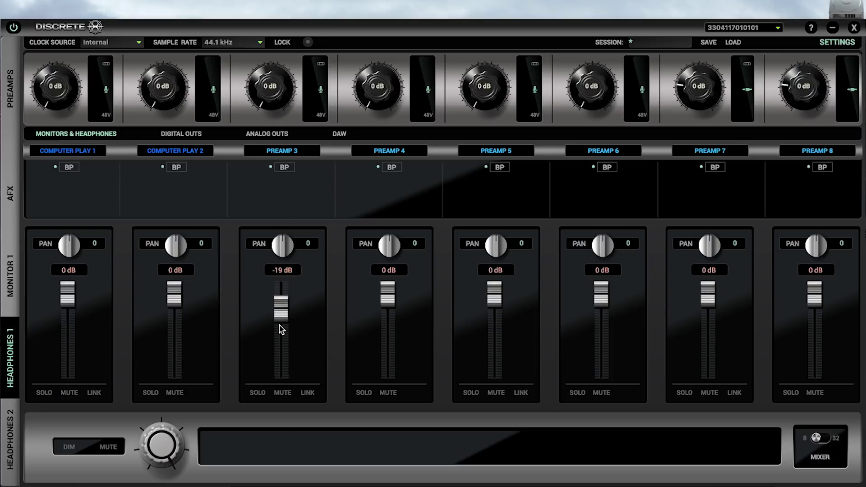
click(825, 438)
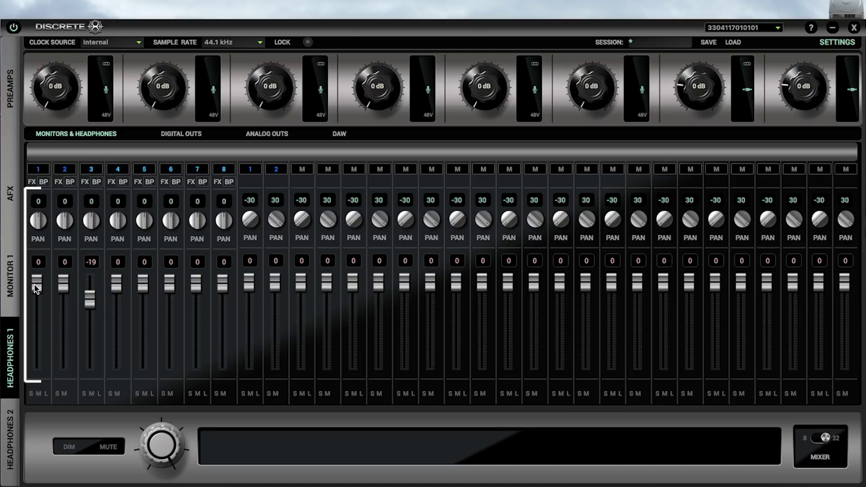
drag(34, 284, 36, 309)
- Dim the Monitor 1 output and raise the monitor volume
click(9, 296)
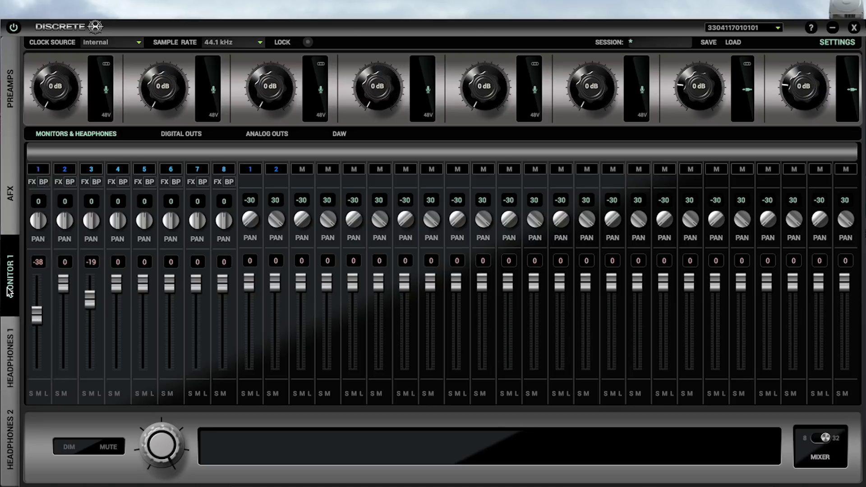
click(81, 448)
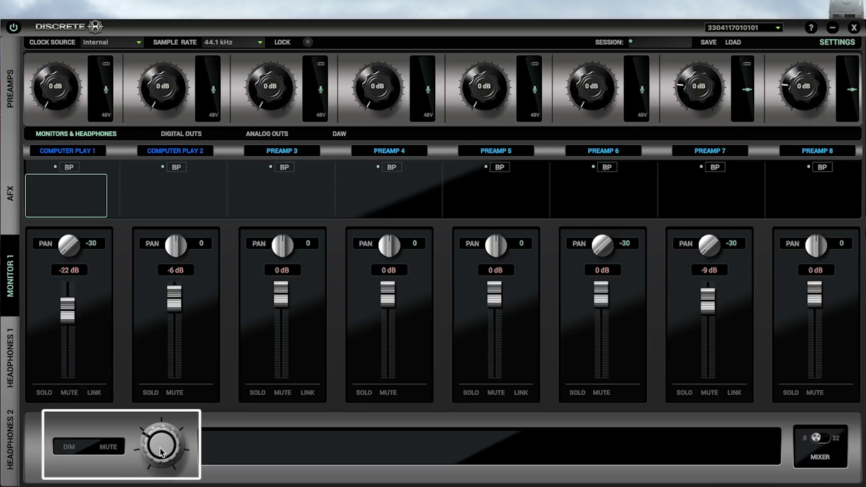
drag(160, 448, 160, 424)
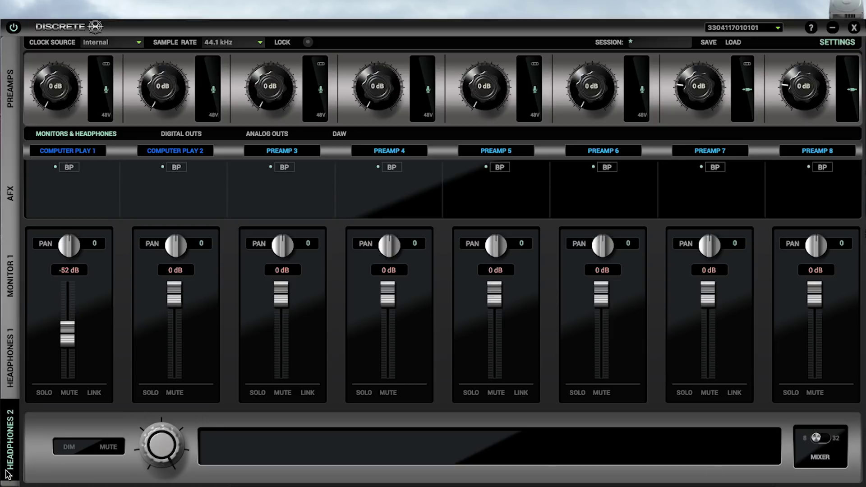
- Compare the Monitor 1, Headphones 1 and Headphones 2 mixes, ending on Monitor 1
click(6, 384)
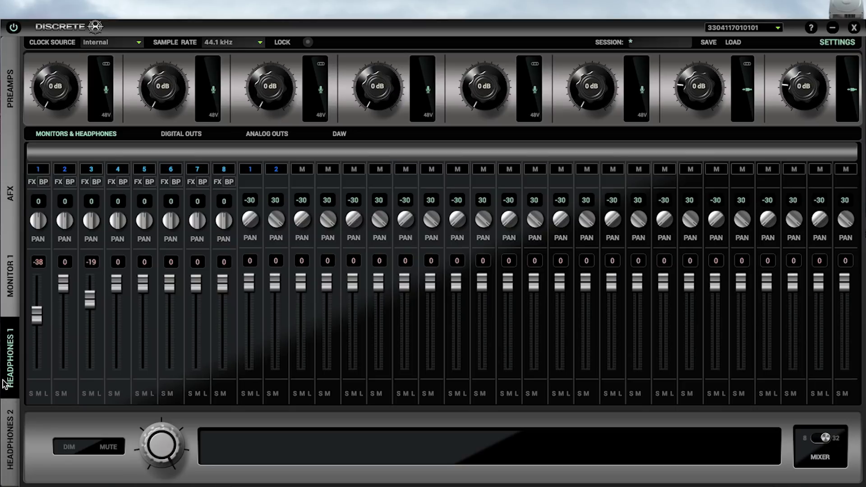
click(10, 289)
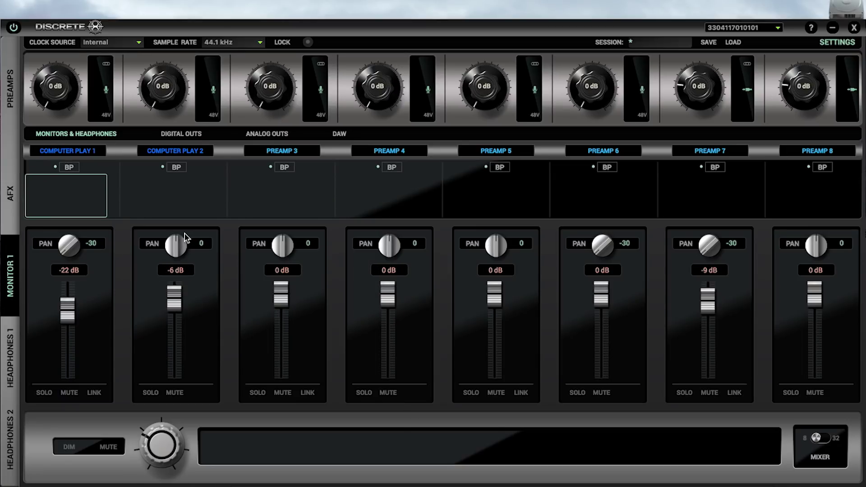
click(10, 354)
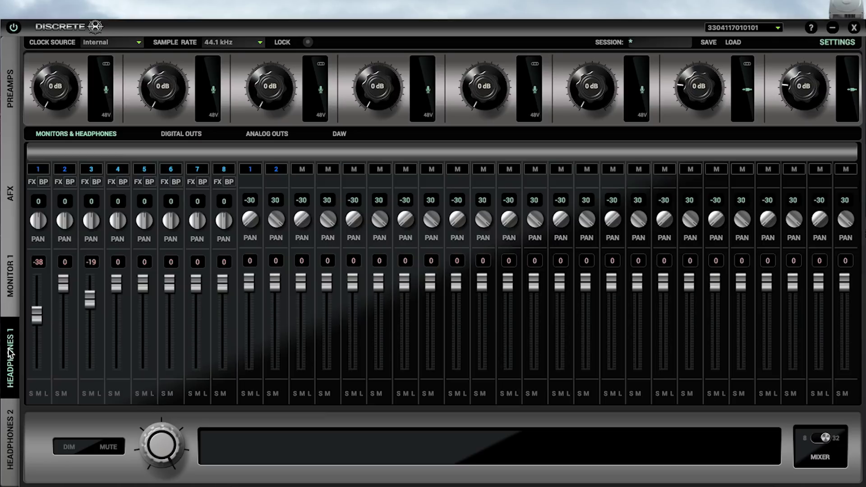
click(10, 438)
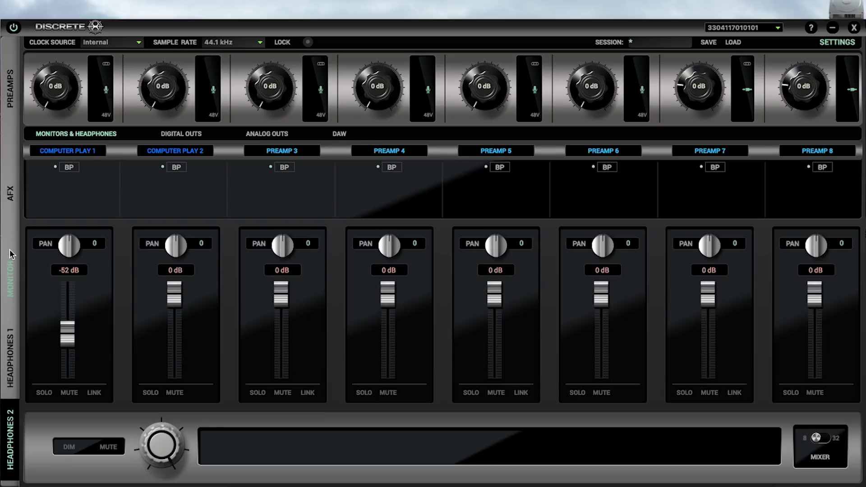
click(10, 295)
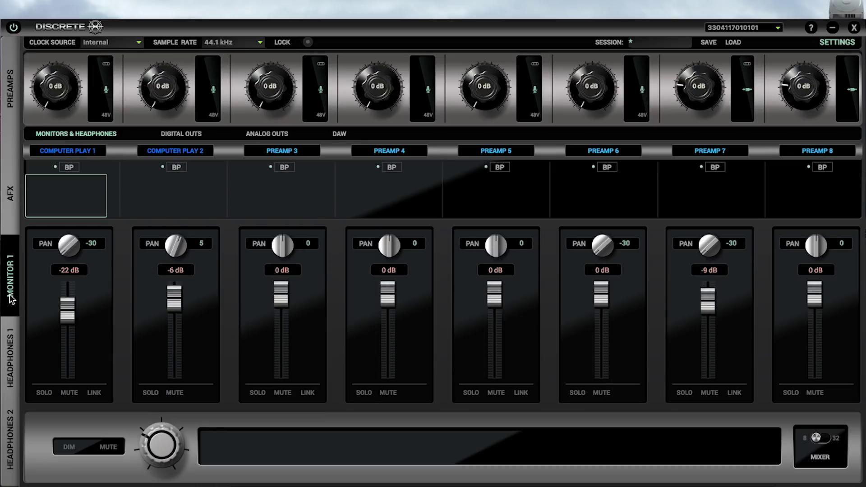
- Lower the unit's display brightness slightly in Settings and close the dialog
click(841, 45)
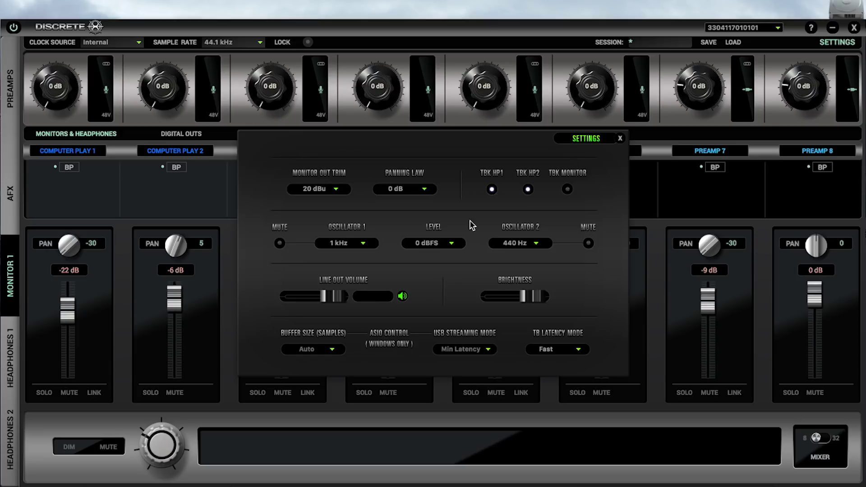
mouse_move(532, 299)
mouse_down()
mouse_move(498, 294)
mouse_move(506, 294)
mouse_up()
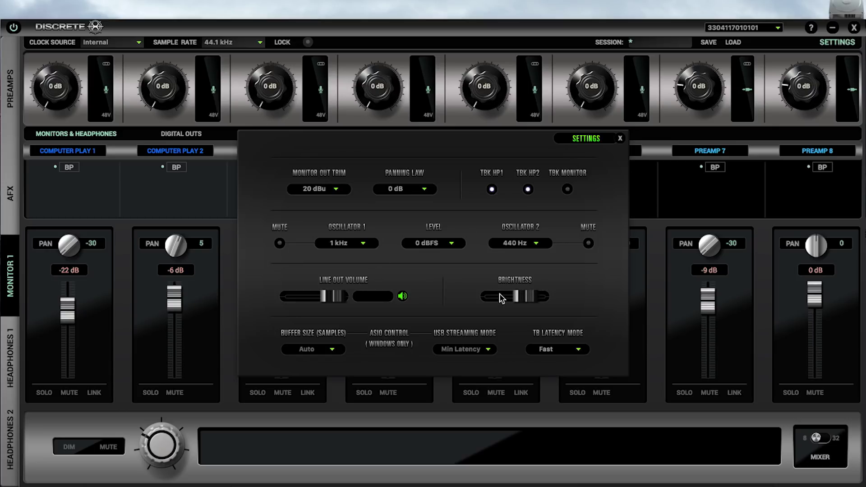
click(621, 138)
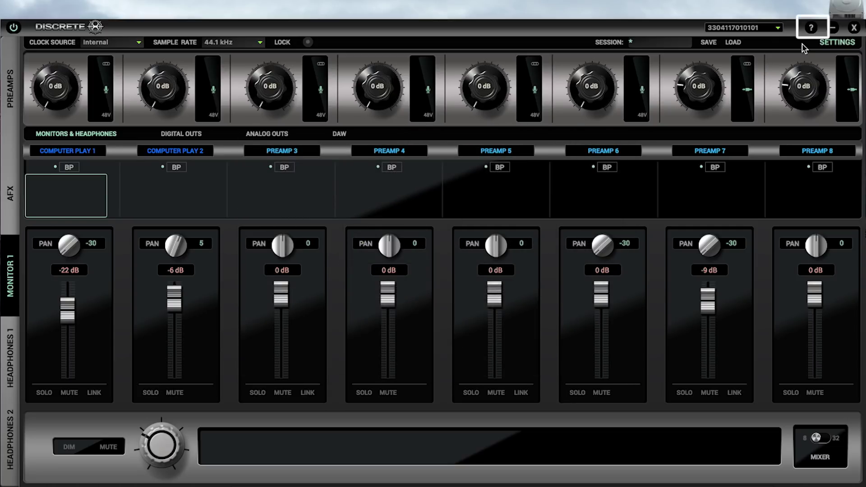
- Step into the Herd Wizard registration and close it without registering
click(811, 31)
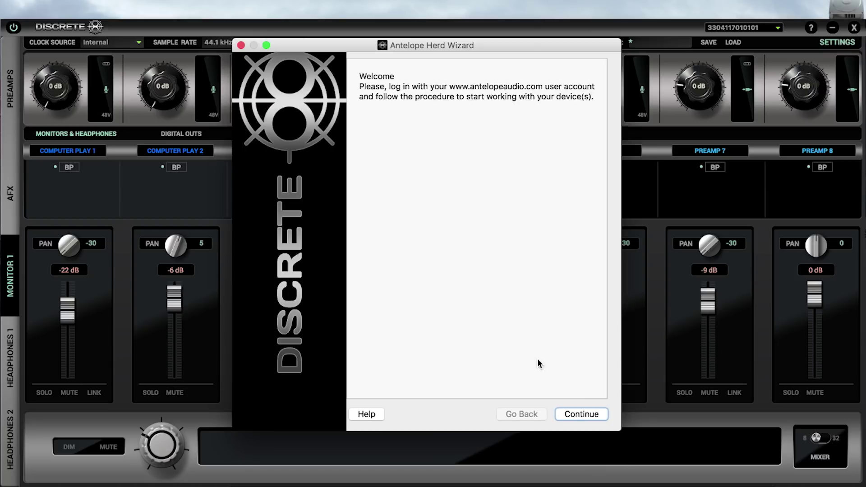
click(582, 414)
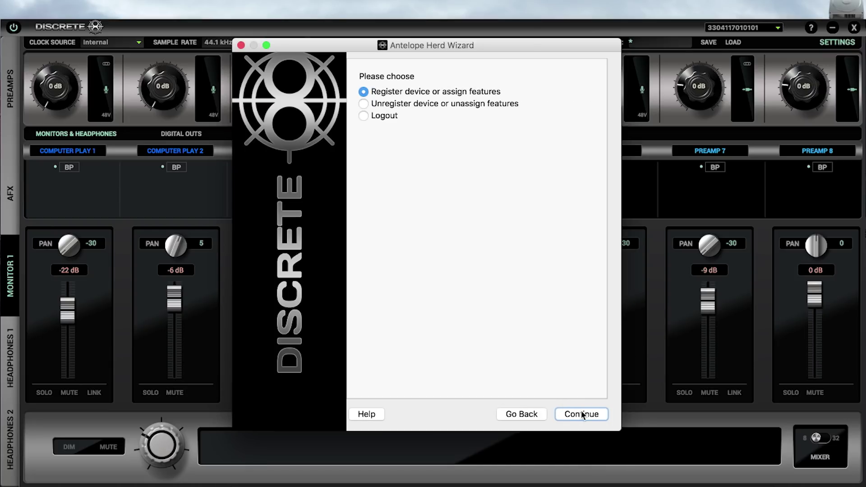
click(525, 419)
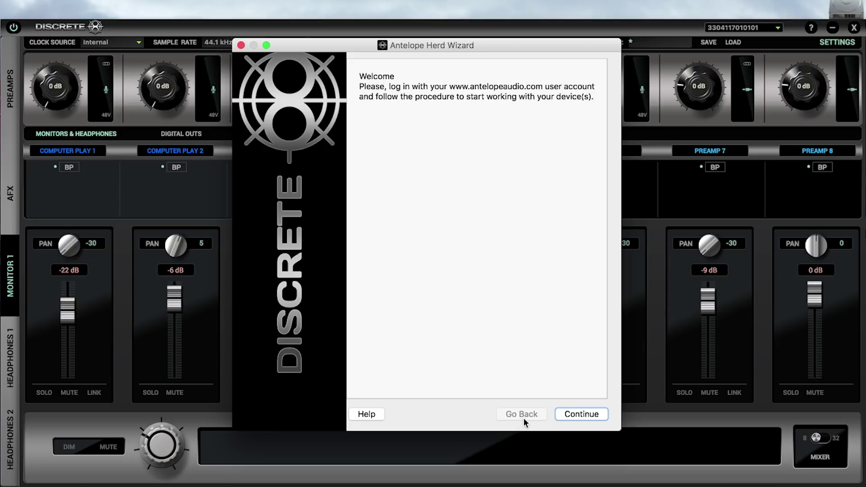
click(241, 45)
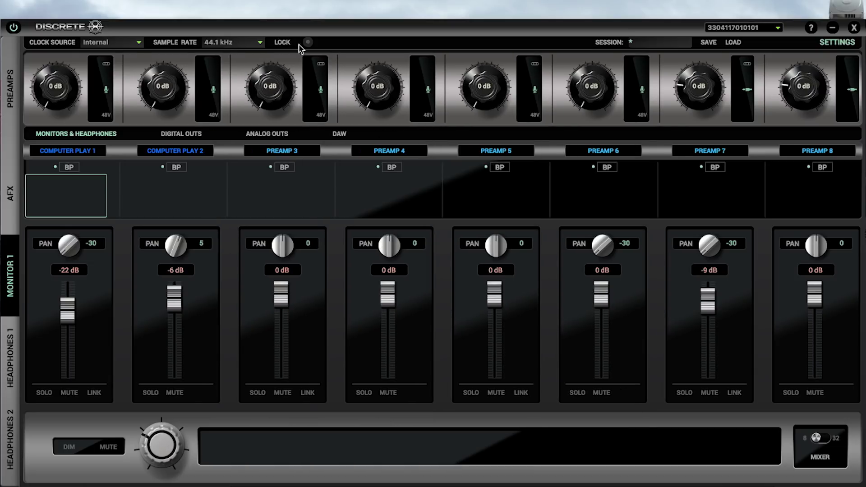
- Open Antelope's Tech support web page from the info panel and scroll through it
click(810, 28)
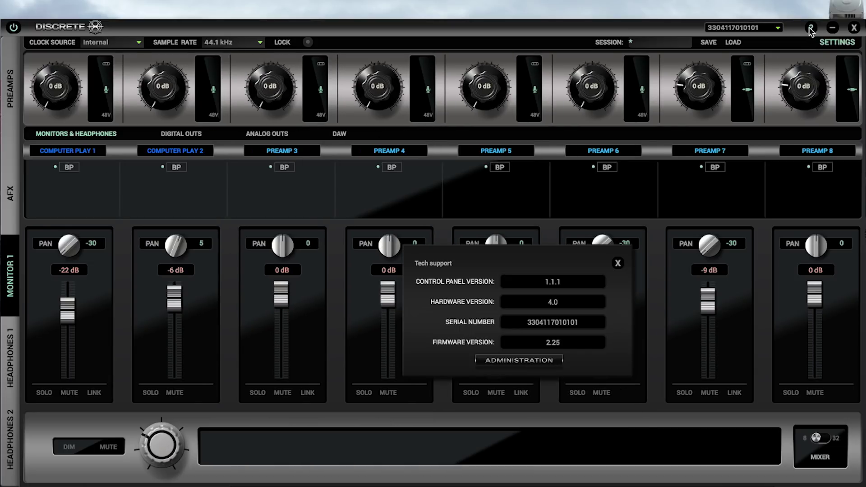
click(433, 264)
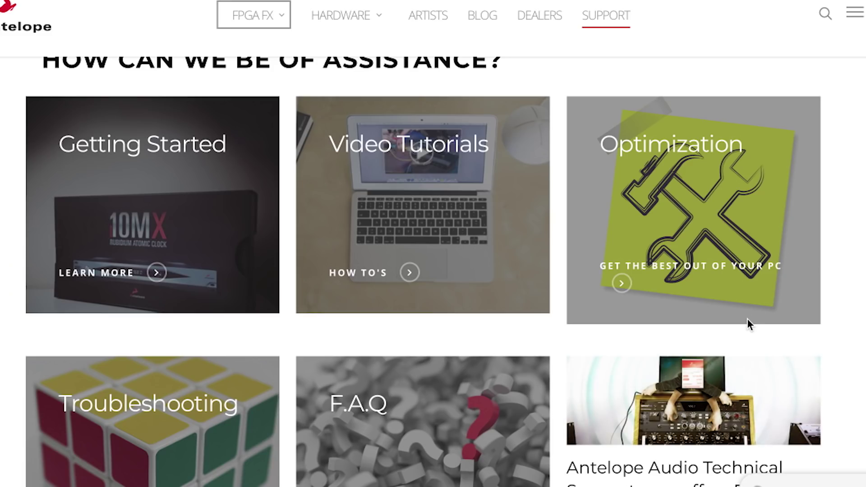
scroll(747, 318, down, 1)
scroll(747, 318, down, 2)
scroll(747, 319, down, 1)
scroll(747, 319, down, 1)
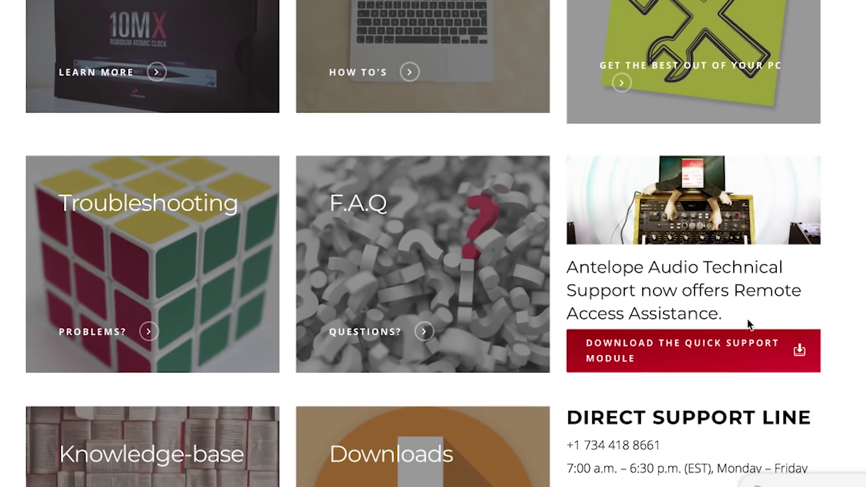